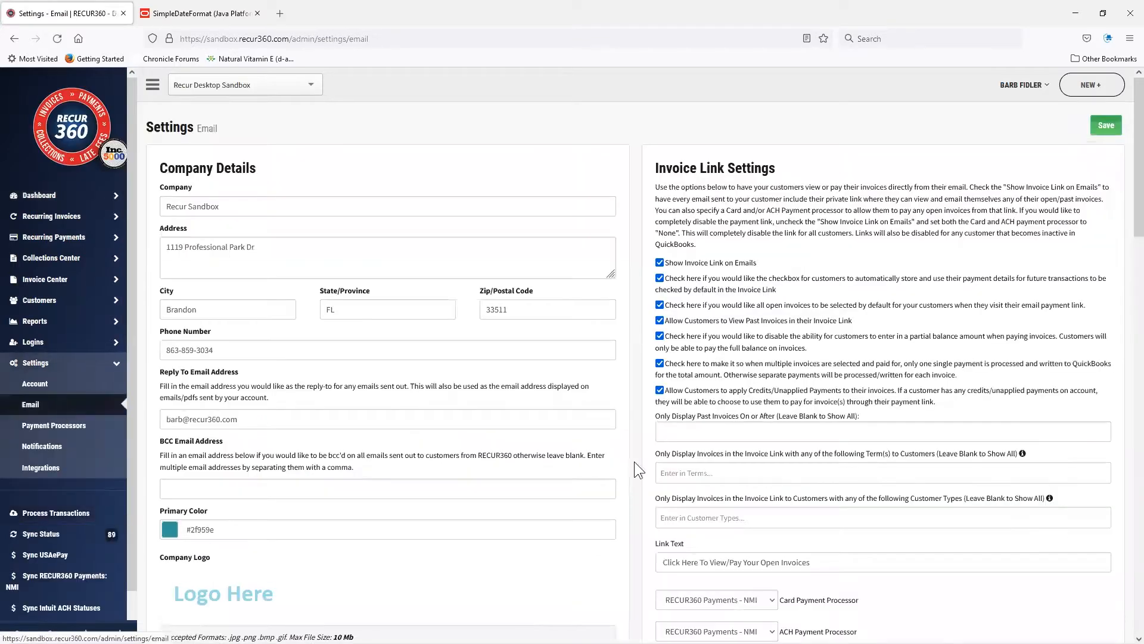
Review the email templates in the email settings and preview the Invoice Due email.
{"action": "scroll", "coordinate": [928, 429], "scroll_direction": "down", "scroll_amount": 9}
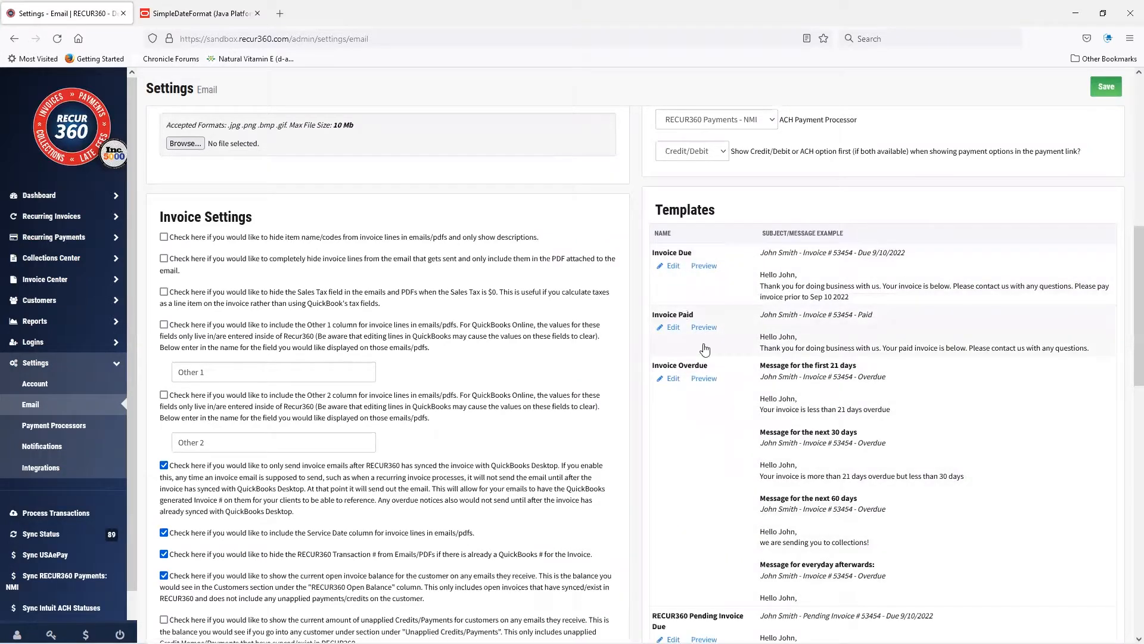
{"action": "scroll", "coordinate": [687, 365], "scroll_direction": "down", "scroll_amount": 3}
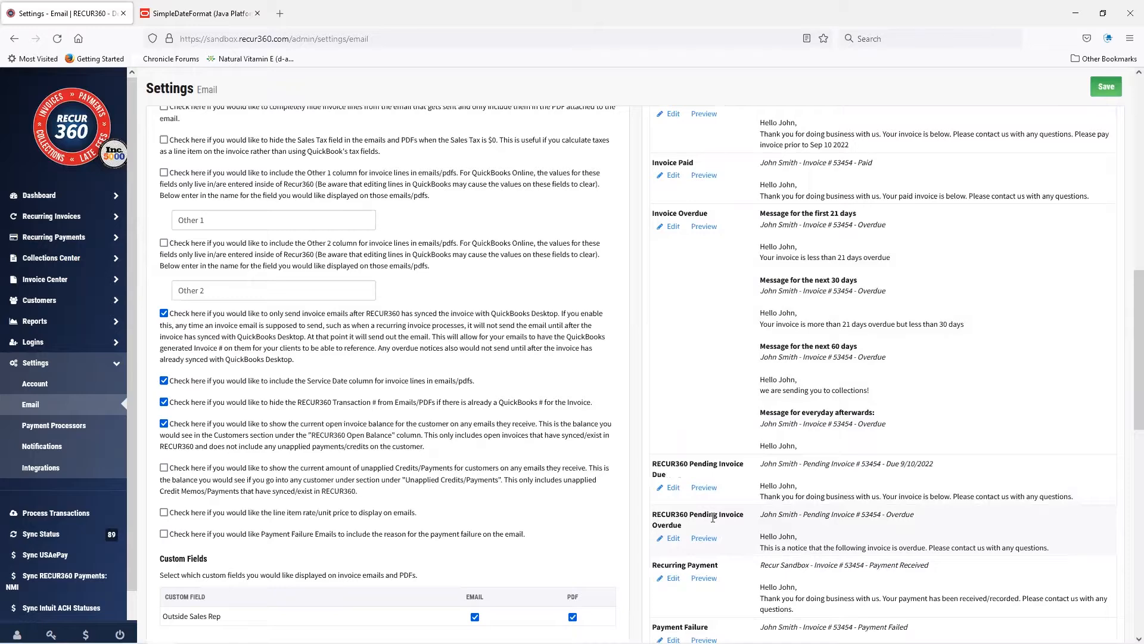
{"action": "scroll", "coordinate": [713, 517], "scroll_direction": "down", "scroll_amount": 3}
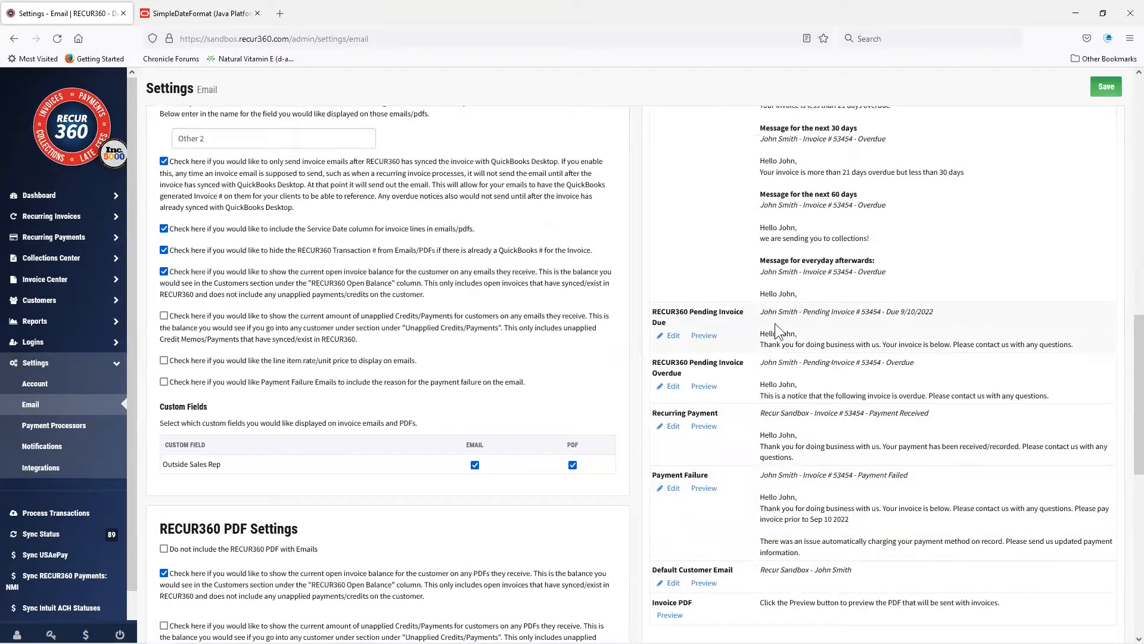
{"action": "scroll", "coordinate": [874, 291], "scroll_direction": "up", "scroll_amount": 8}
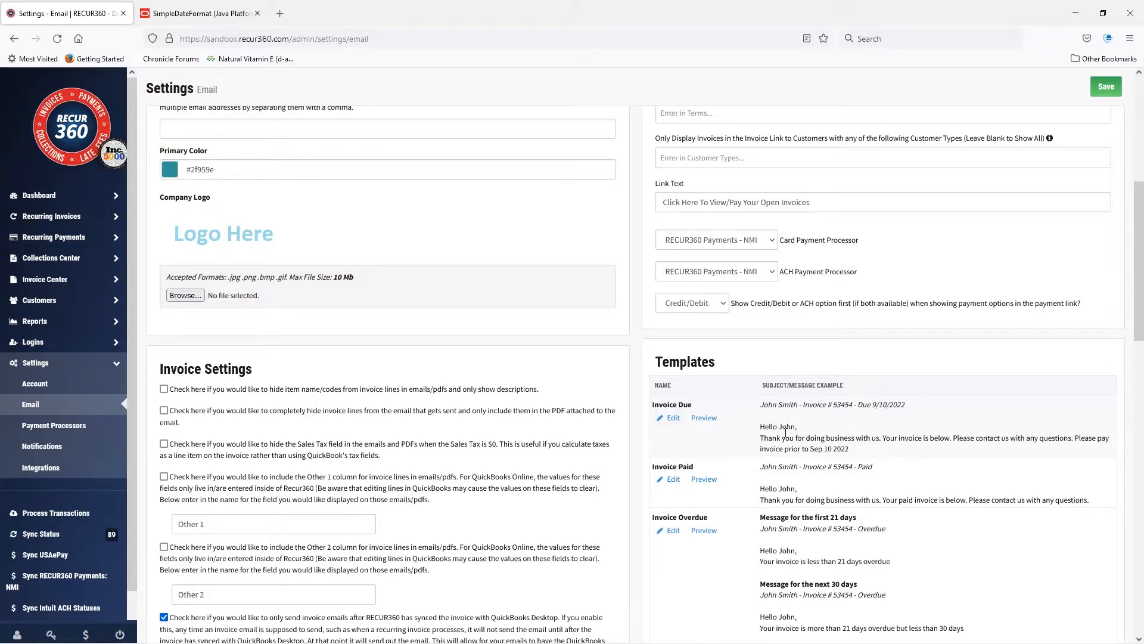
{"action": "left_click", "coordinate": [709, 418]}
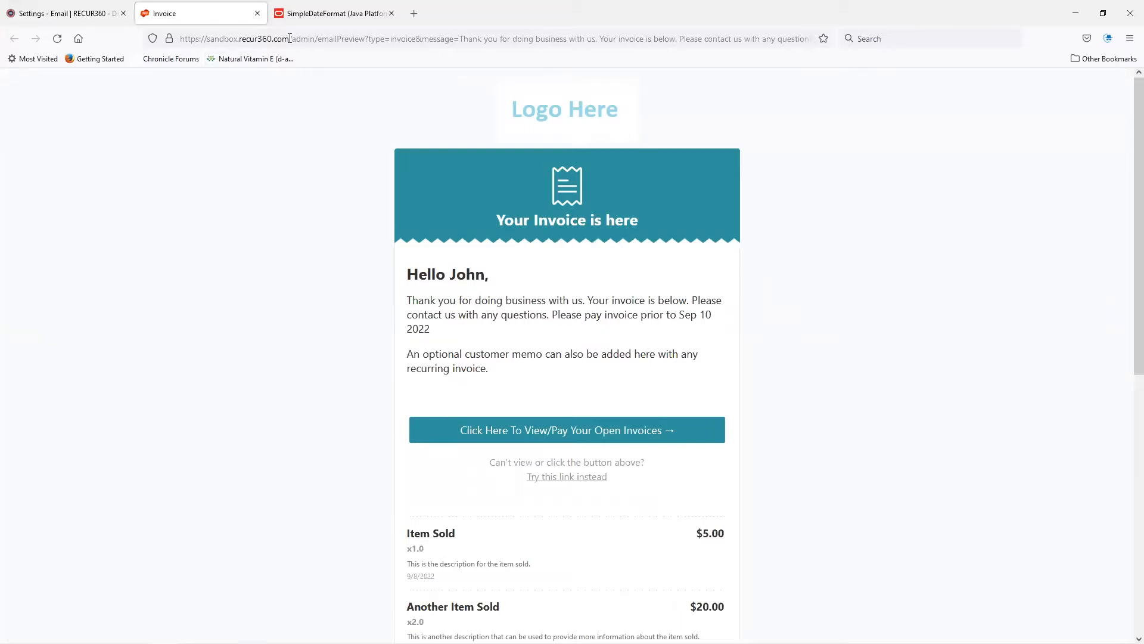
{"action": "left_click", "coordinate": [258, 13]}
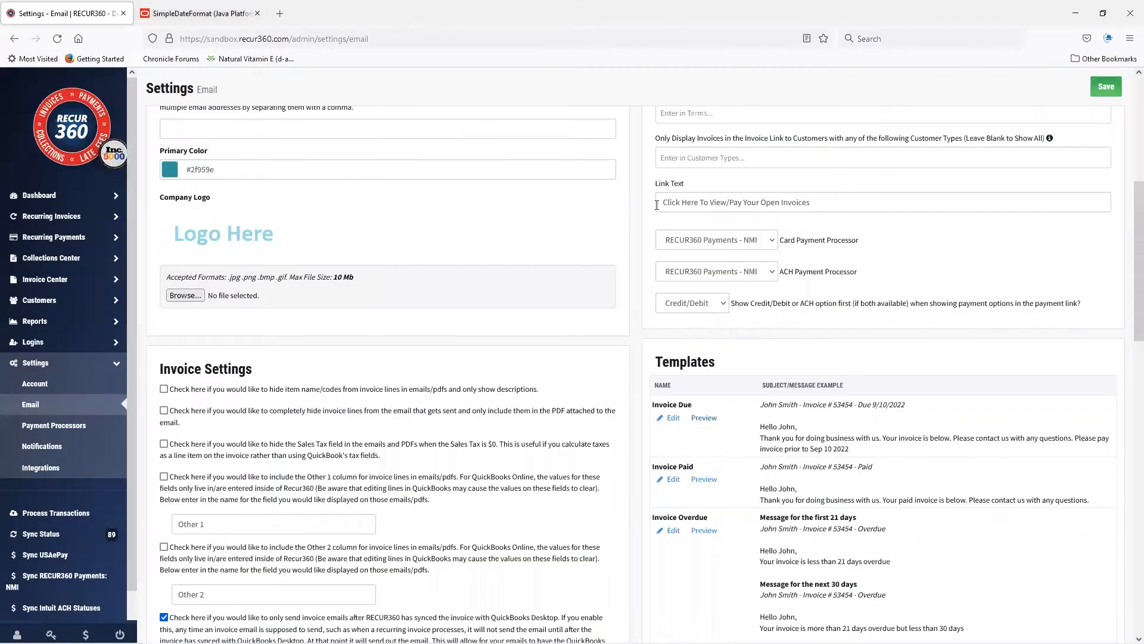
Add the Invoice Total Amount variable to the end of the Invoice Due template's message body.
{"action": "left_click", "coordinate": [670, 419]}
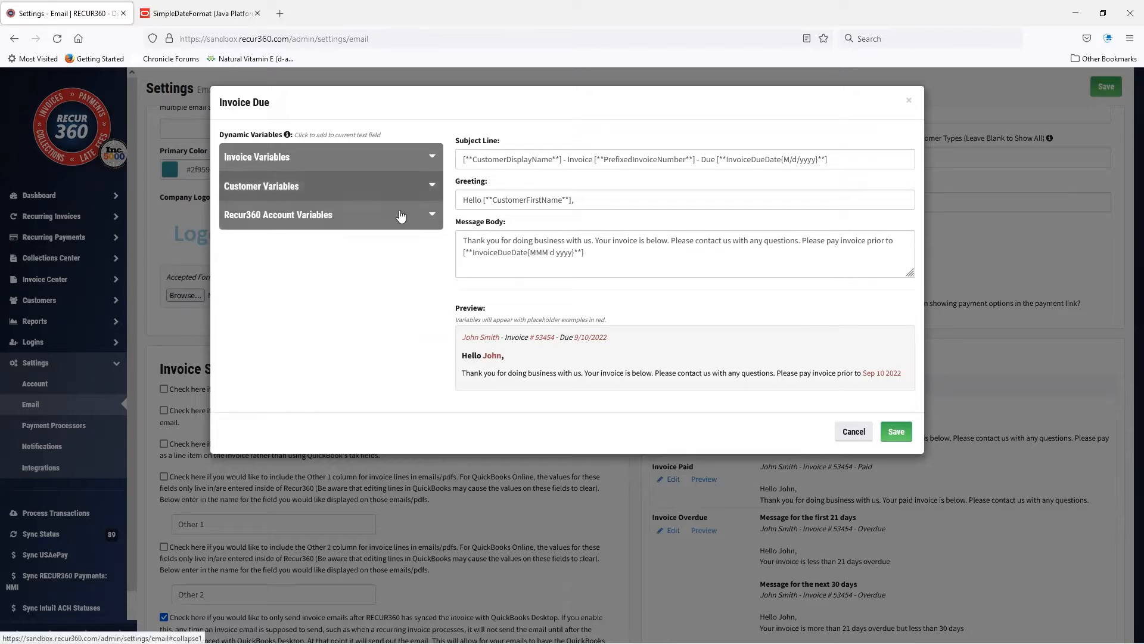
{"action": "left_click", "coordinate": [602, 253]}
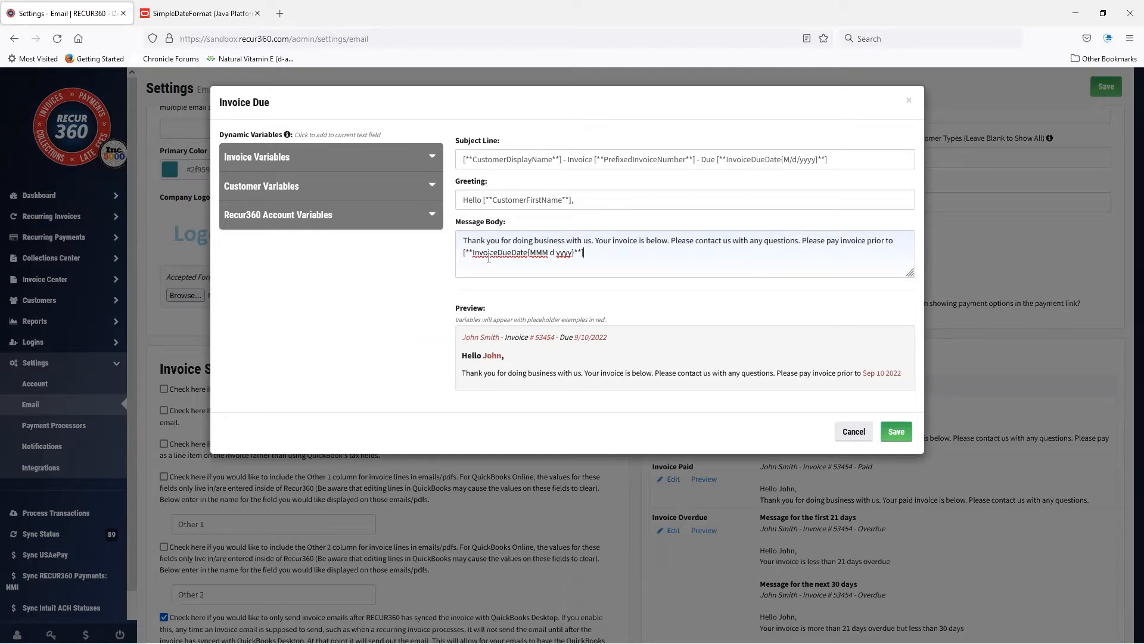
{"action": "left_click", "coordinate": [256, 157]}
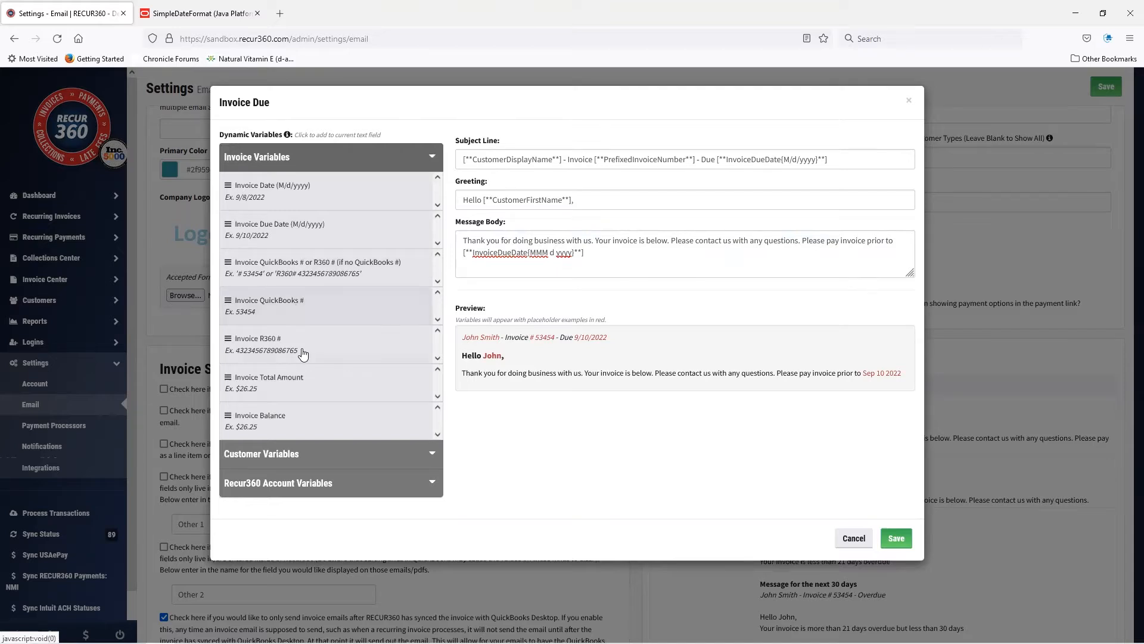
{"action": "left_click", "coordinate": [299, 387]}
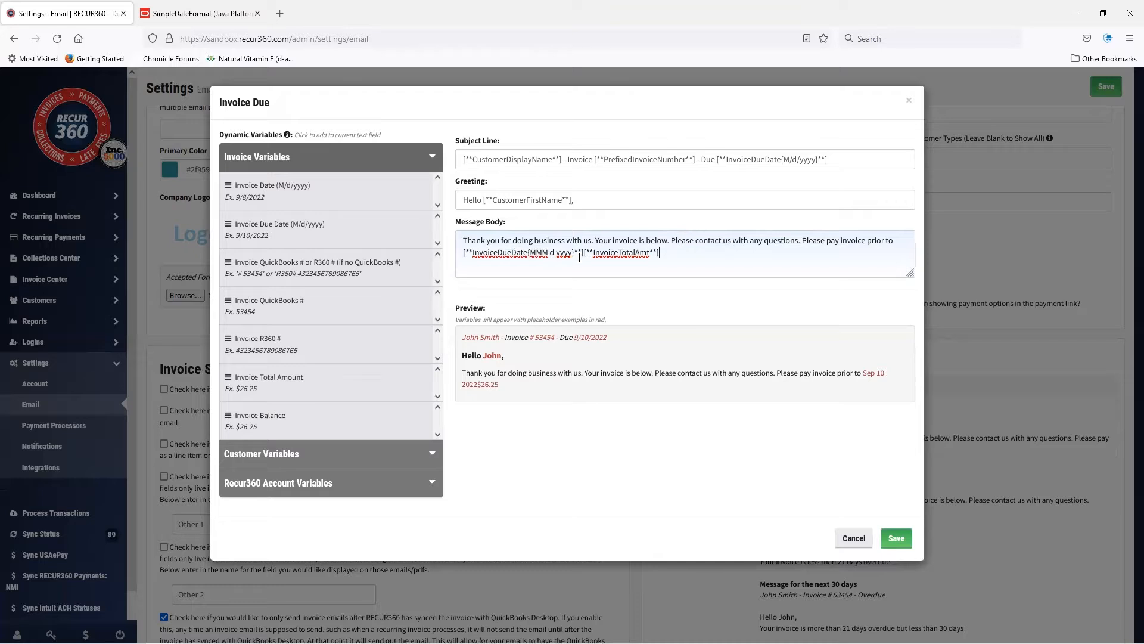
Set the date format of the InvoiceDueDate variable in the message body to M d yyyy and save the template.
{"action": "left_click", "coordinate": [549, 252]}
{"action": "left_click_drag", "start_coordinate": [864, 374], "coordinate": [875, 373]}
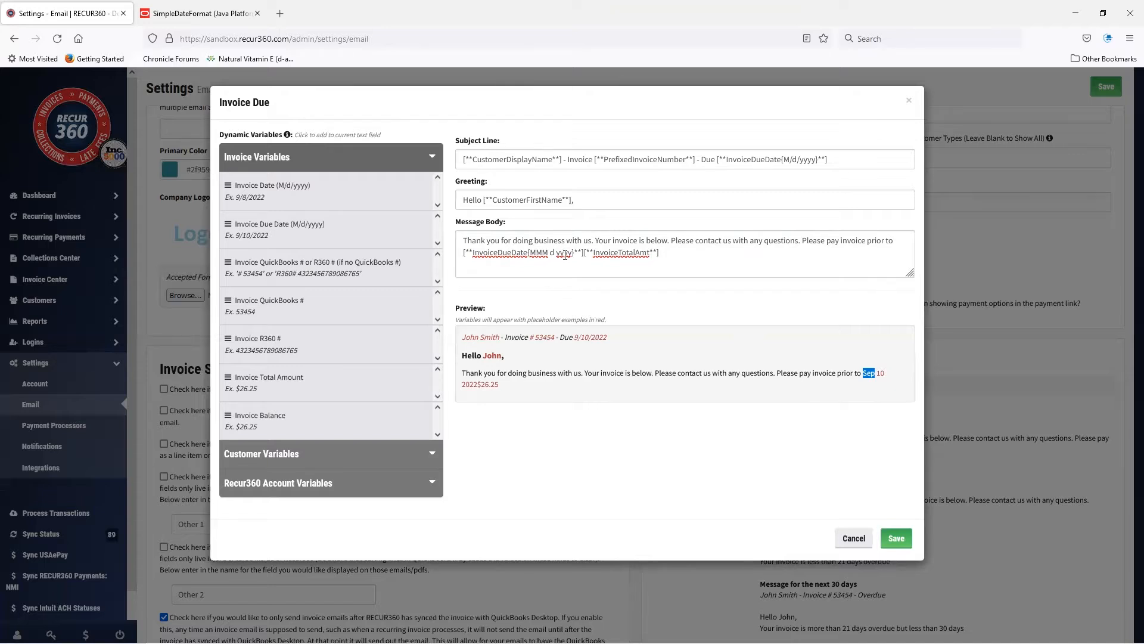
{"action": "left_click", "coordinate": [544, 251]}
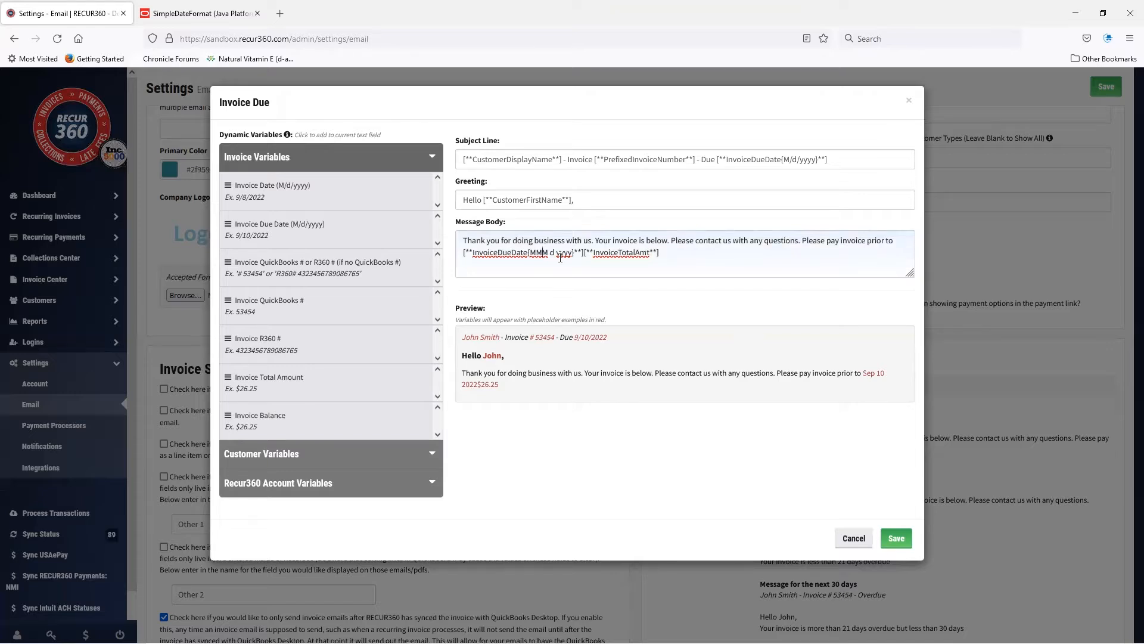
{"action": "type", "text": "M"}
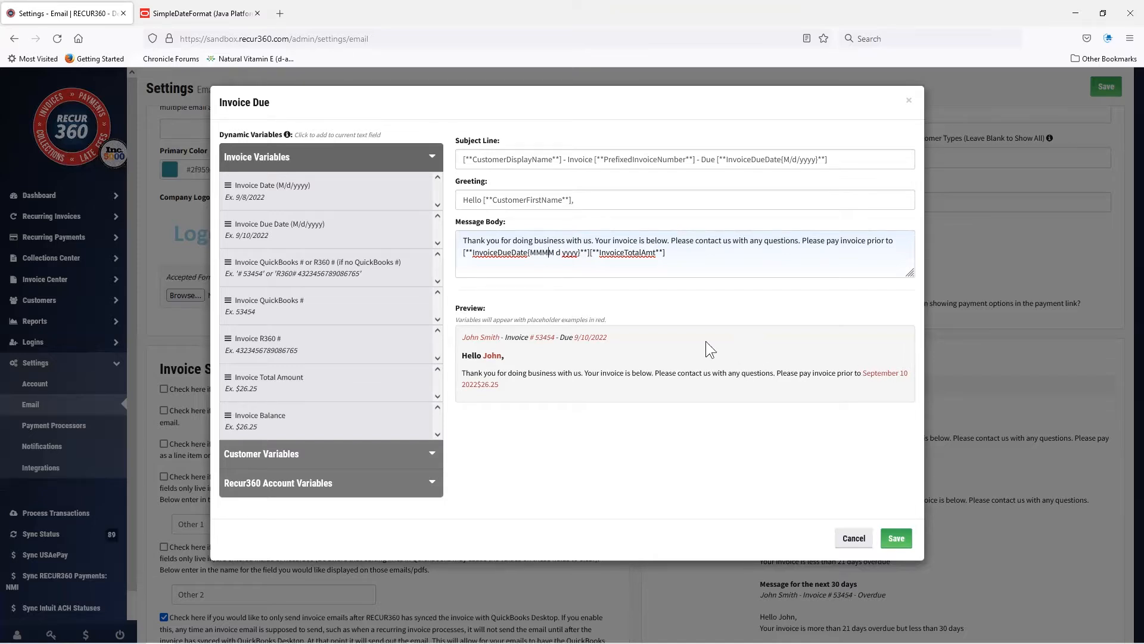
{"action": "key", "text": "BackSpace"}
{"action": "key", "text": "BackSpace"}
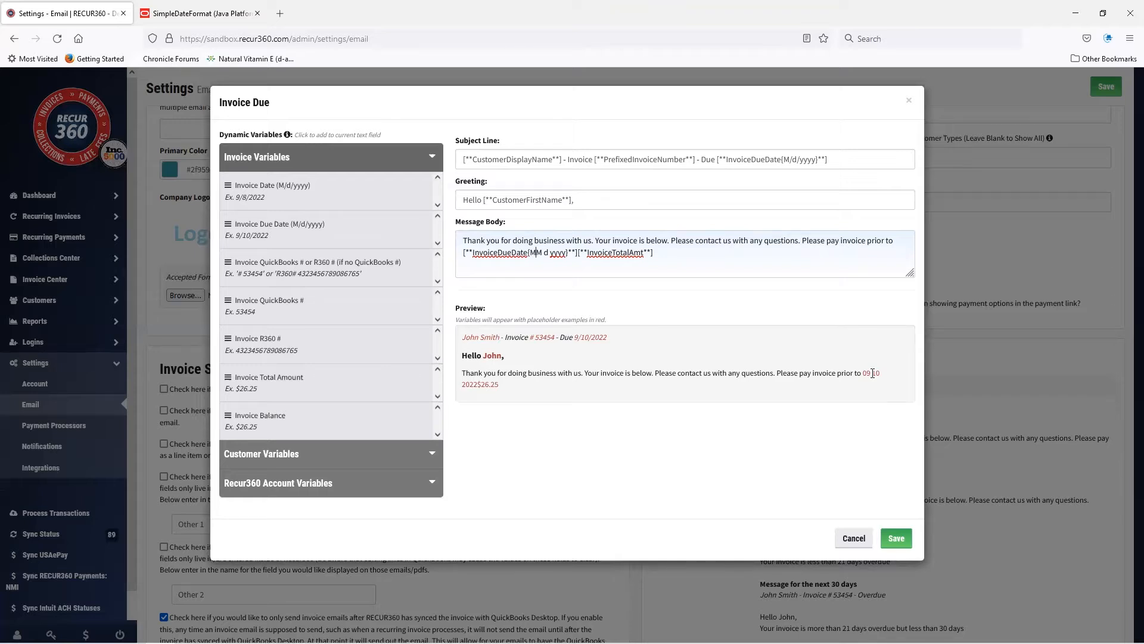
{"action": "key", "text": "BackSpace"}
{"action": "left_click", "coordinate": [901, 535]}
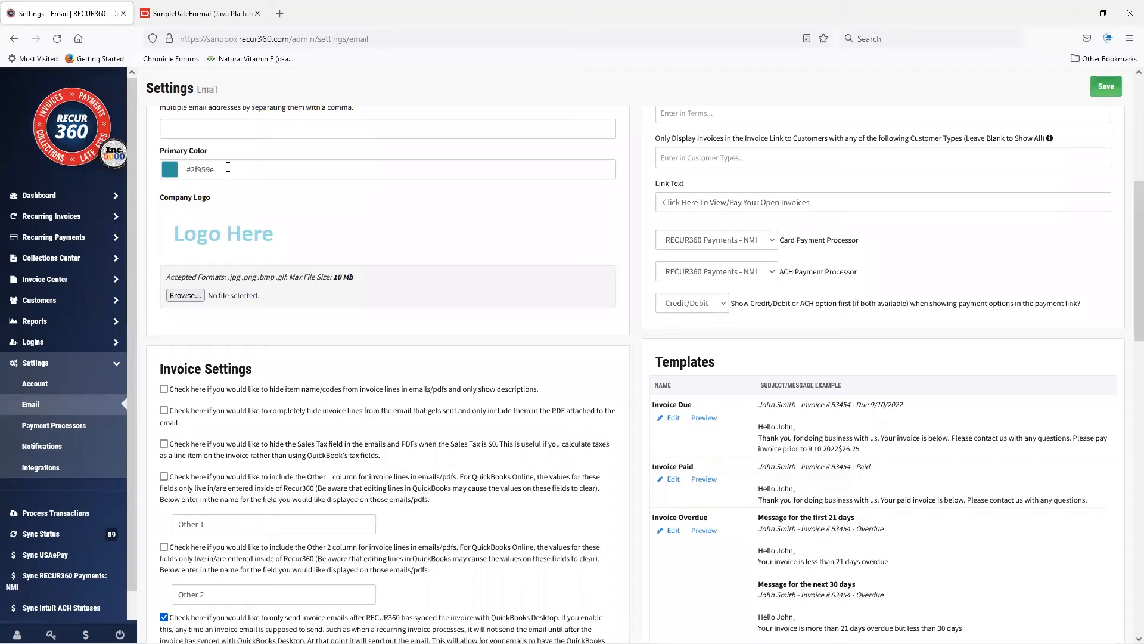
Consult the date and time pattern letters in the SimpleDateFormat documentation.
{"action": "left_click", "coordinate": [215, 18]}
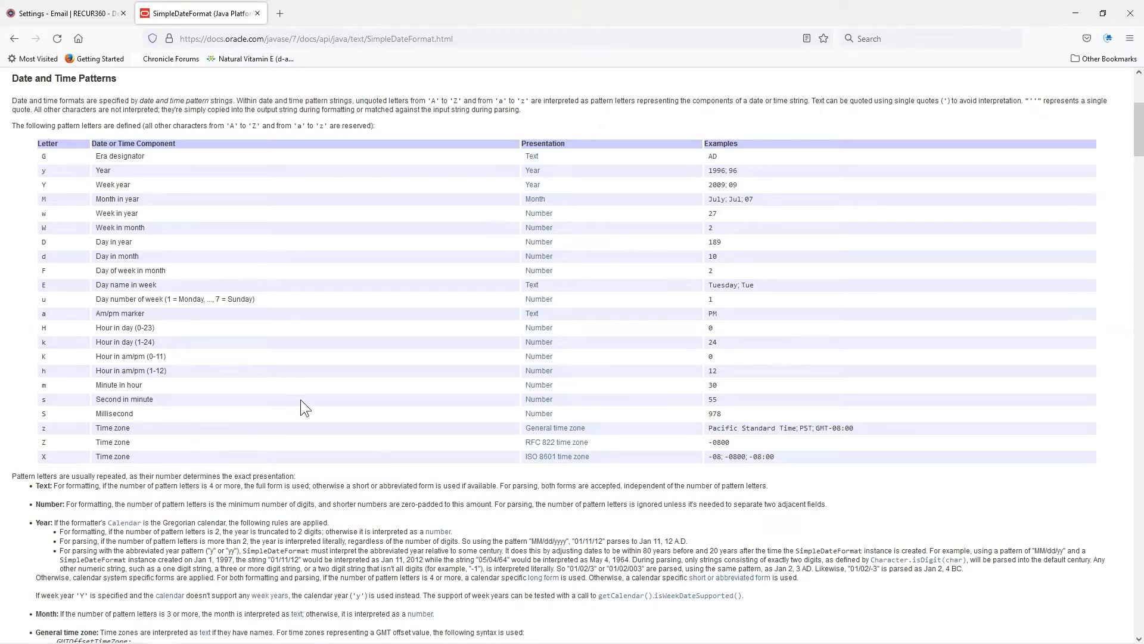
{"action": "left_click", "coordinate": [89, 16]}
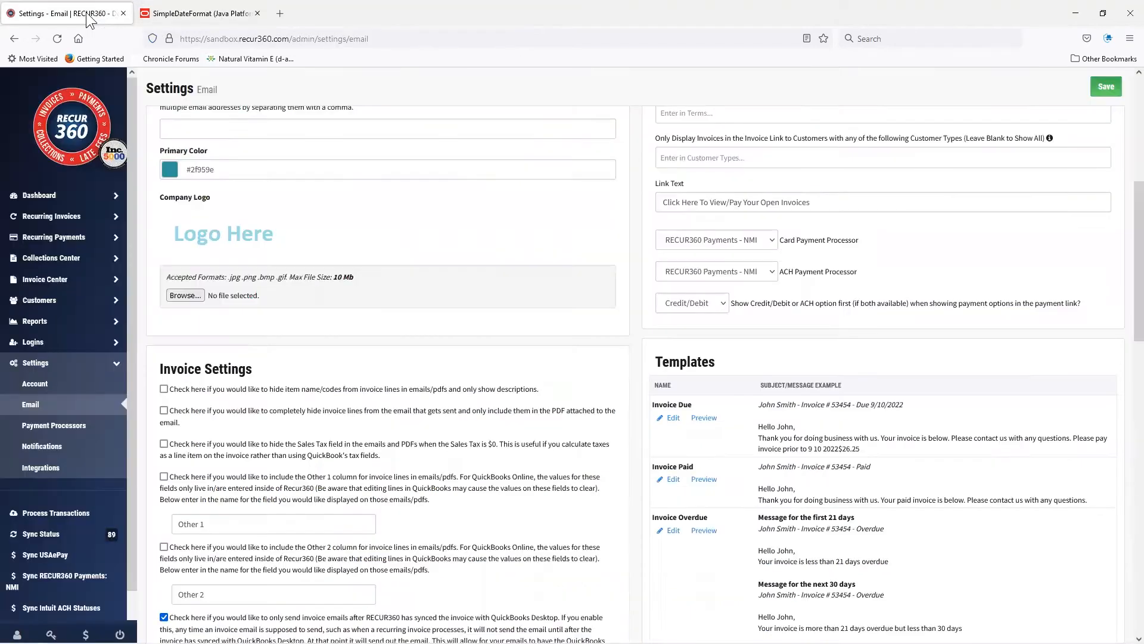
Insert a space between the InvoiceDueDate and InvoiceTotalAmt variables in the Invoice Due message body.
{"action": "left_click", "coordinate": [679, 418]}
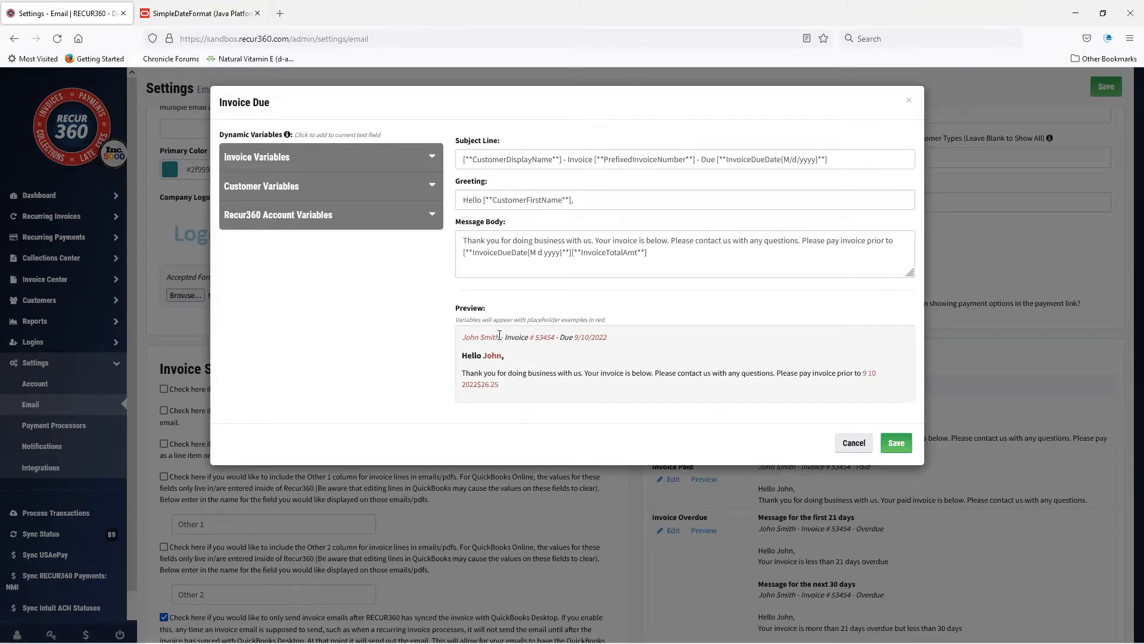
{"action": "left_click_drag", "start_coordinate": [498, 335], "coordinate": [459, 337]}
{"action": "left_click", "coordinate": [572, 254]}
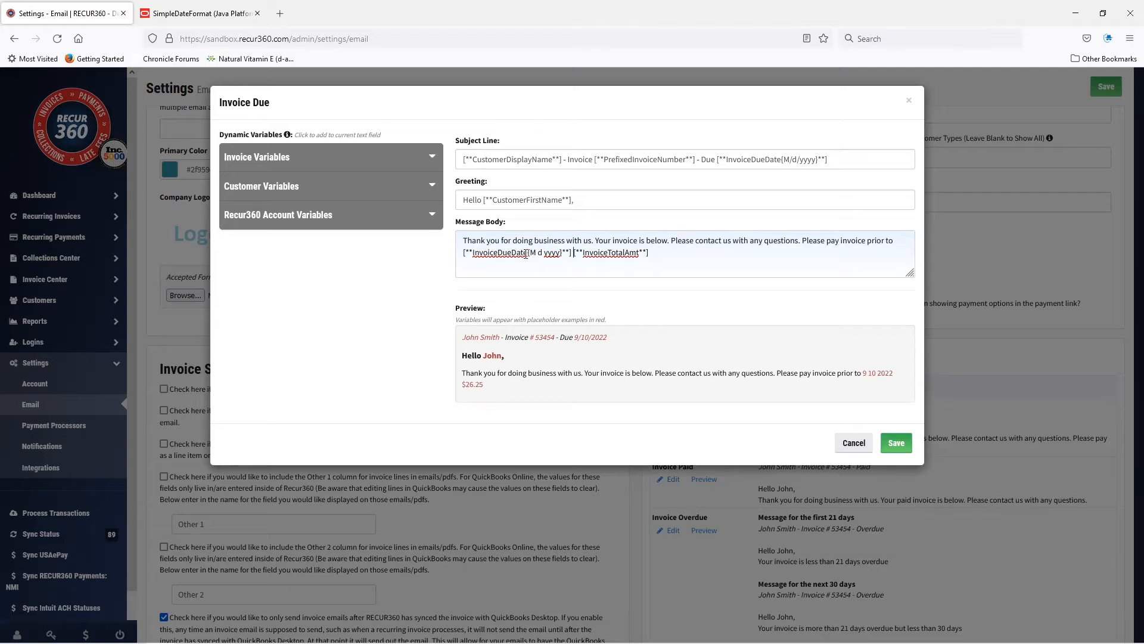
Test invalid syntax by replacing one closing asterisk of the InvoiceDueDate variable with a parenthesis, and restore the asterisk.
{"action": "left_click", "coordinate": [567, 253]}
{"action": "key", "text": "BackSpace"}
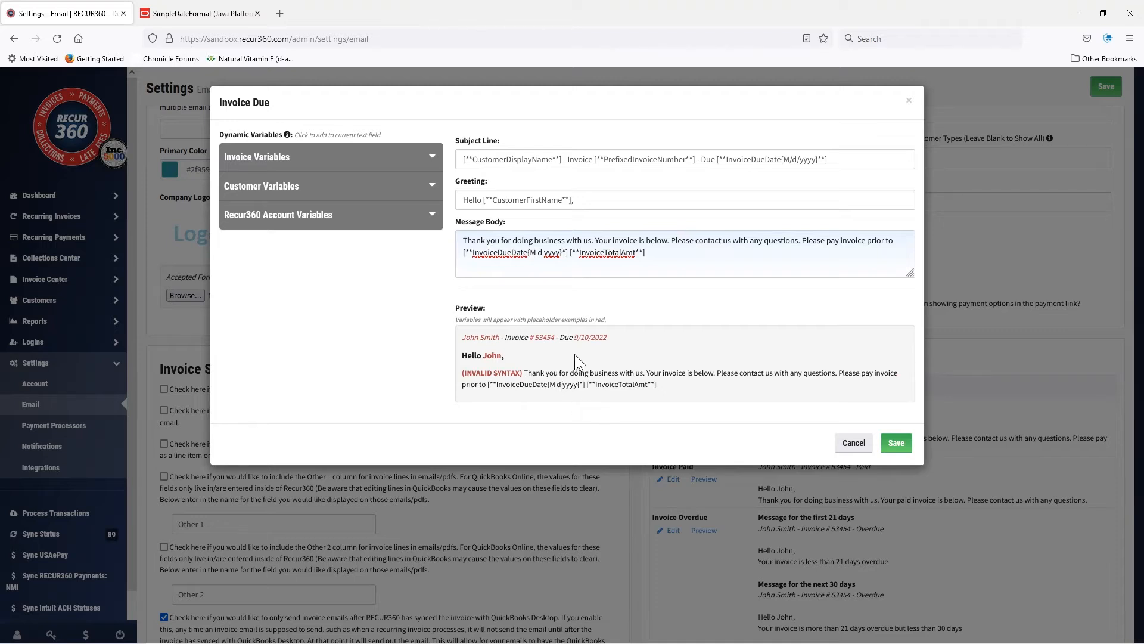
{"action": "type", "text": "("}
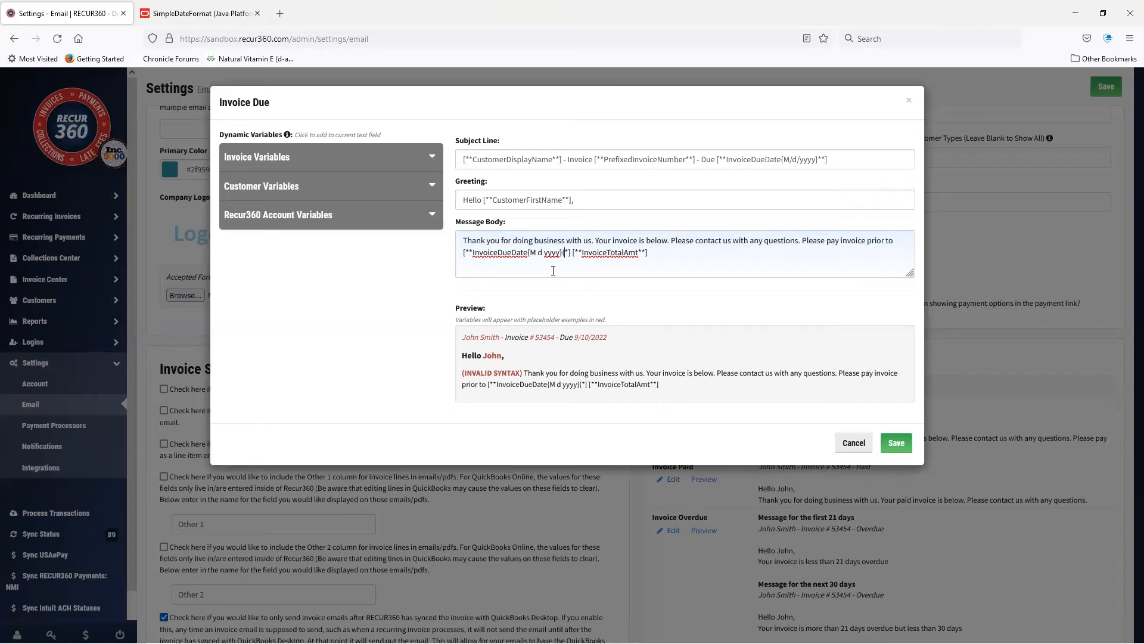
{"action": "key", "text": "BackSpace"}
{"action": "type", "text": "*"}
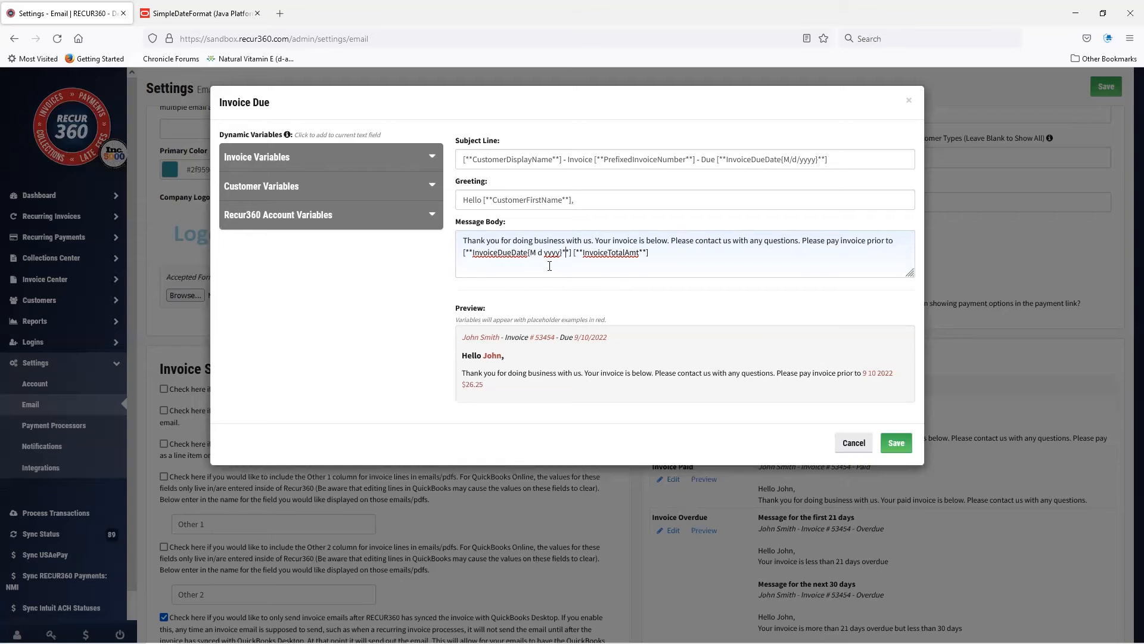
Save the edited Invoice Due template.
{"action": "left_click", "coordinate": [897, 445]}
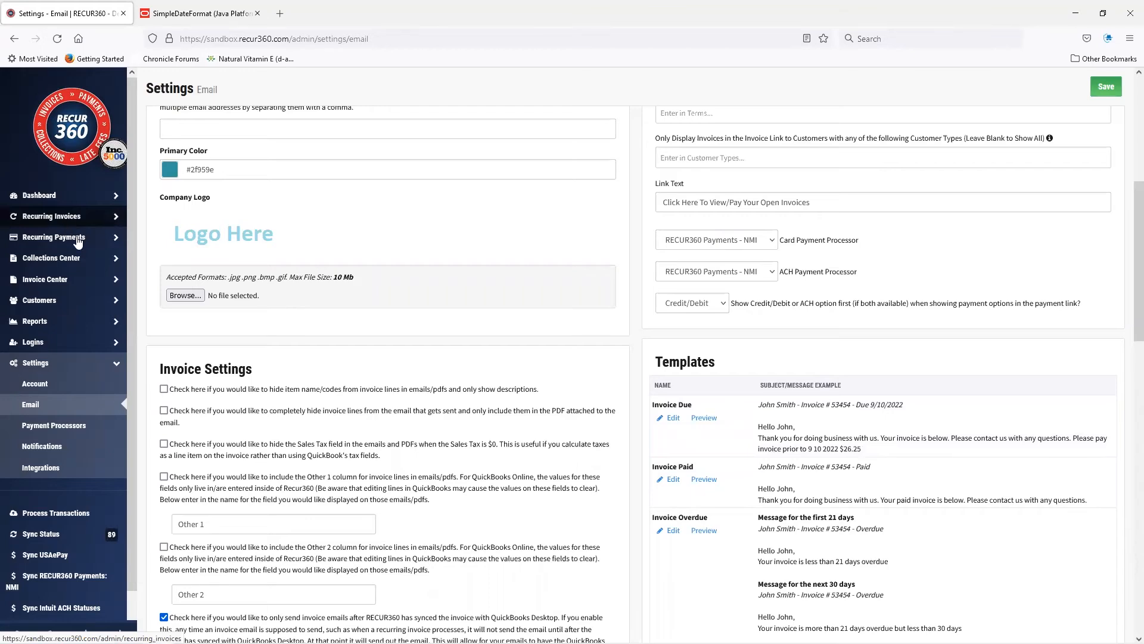
Sort the Collections Center invoices by aging and start an email for the EcomDev invoice due 10/30/2022.
{"action": "left_click", "coordinate": [79, 261]}
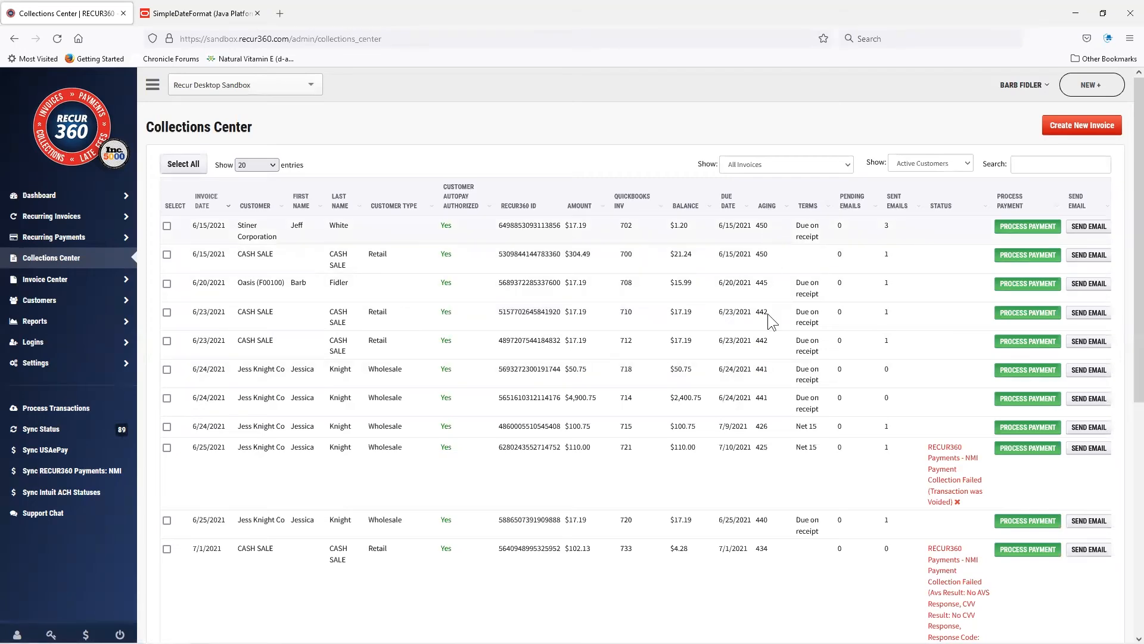
{"action": "left_click", "coordinate": [765, 208]}
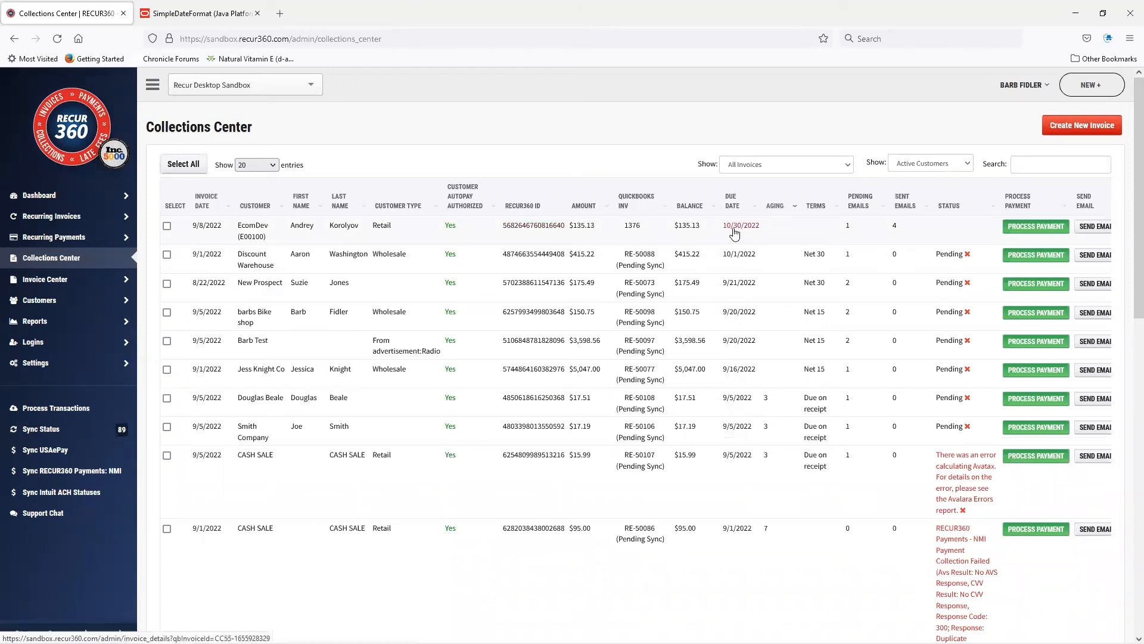
{"action": "left_click", "coordinate": [1096, 228]}
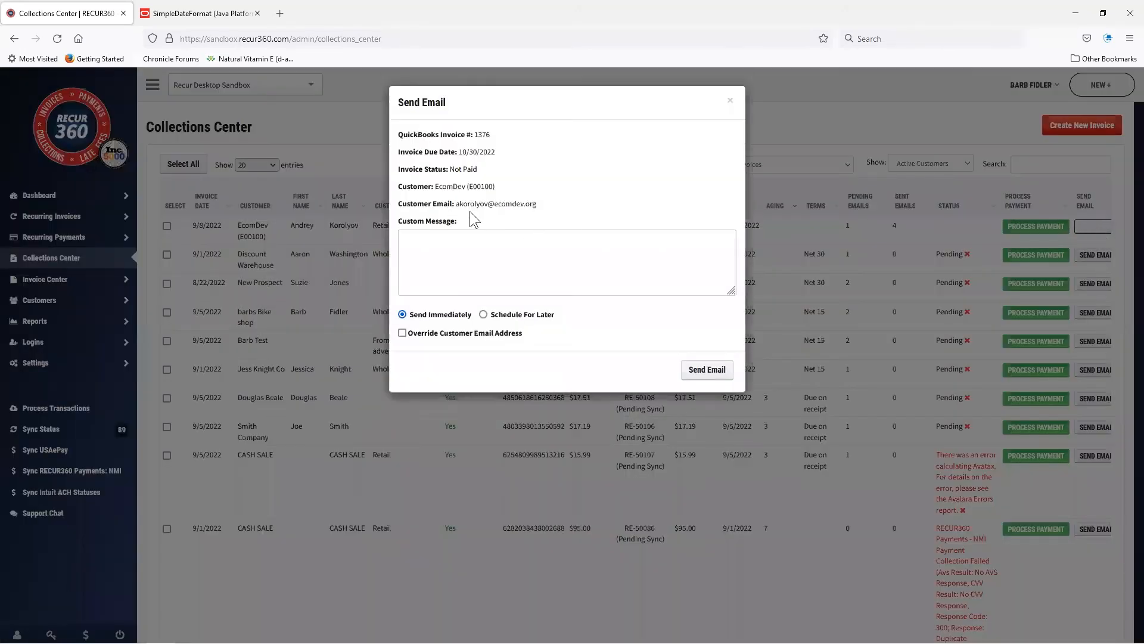
Enter "Custom message" as the invoice email's custom message and send the email immediately.
{"action": "left_click", "coordinate": [478, 249]}
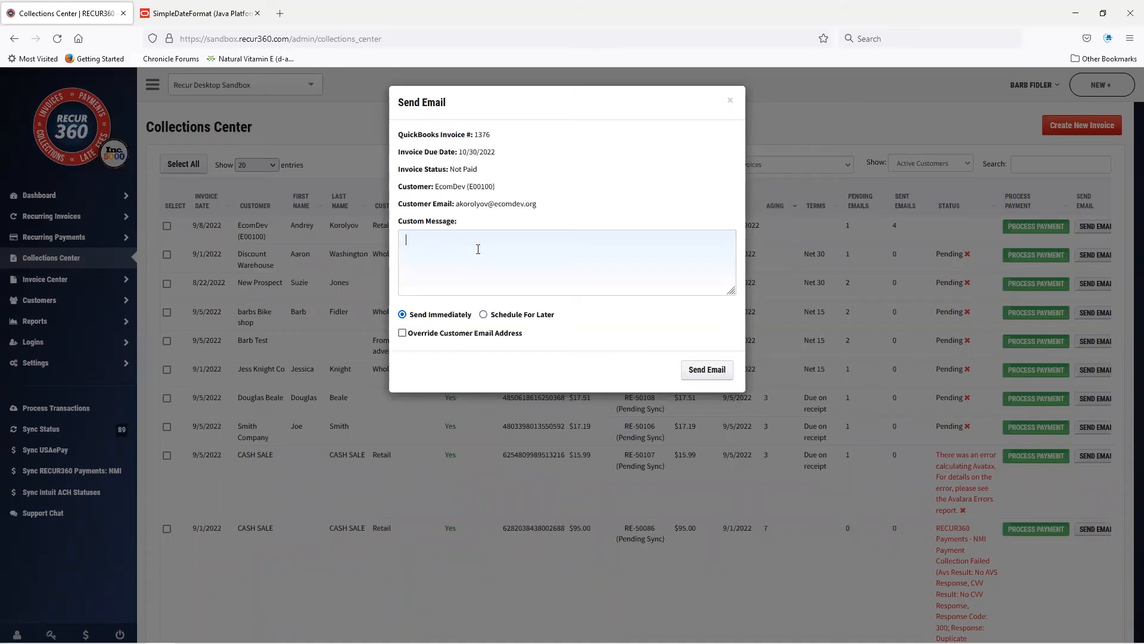
{"action": "type", "text": "Custom"}
{"action": "type", "text": " em"}
{"action": "key", "text": "BackSpace"}
{"action": "key", "text": "BackSpace"}
{"action": "key", "text": "BackSpace"}
{"action": "type", "text": "message"}
{"action": "left_click", "coordinate": [713, 369]}
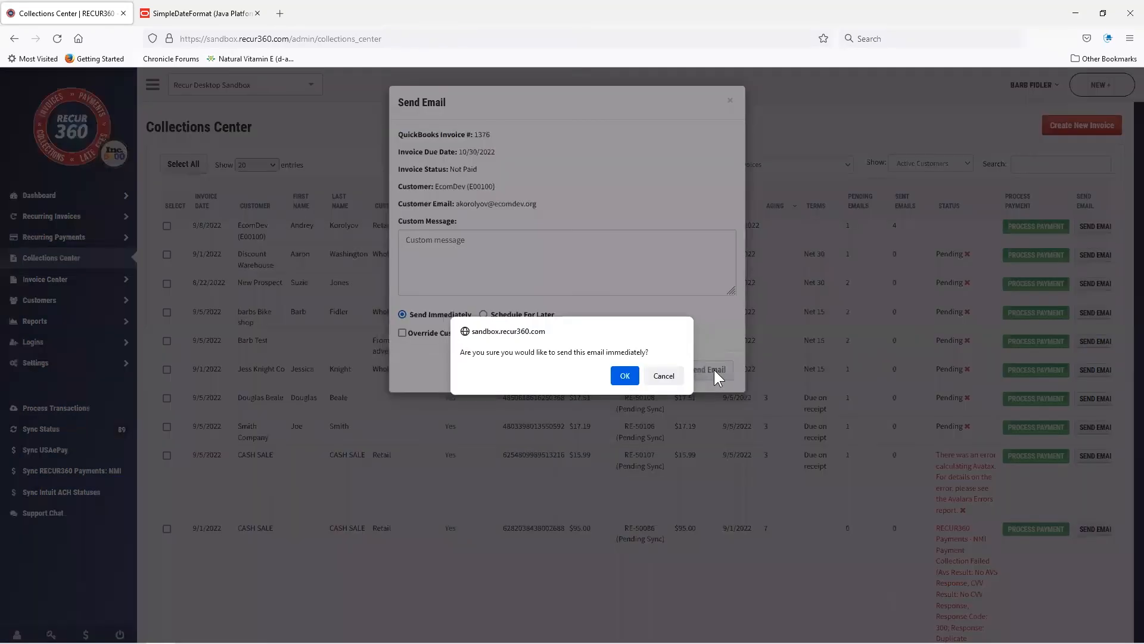
{"action": "left_click", "coordinate": [632, 373]}
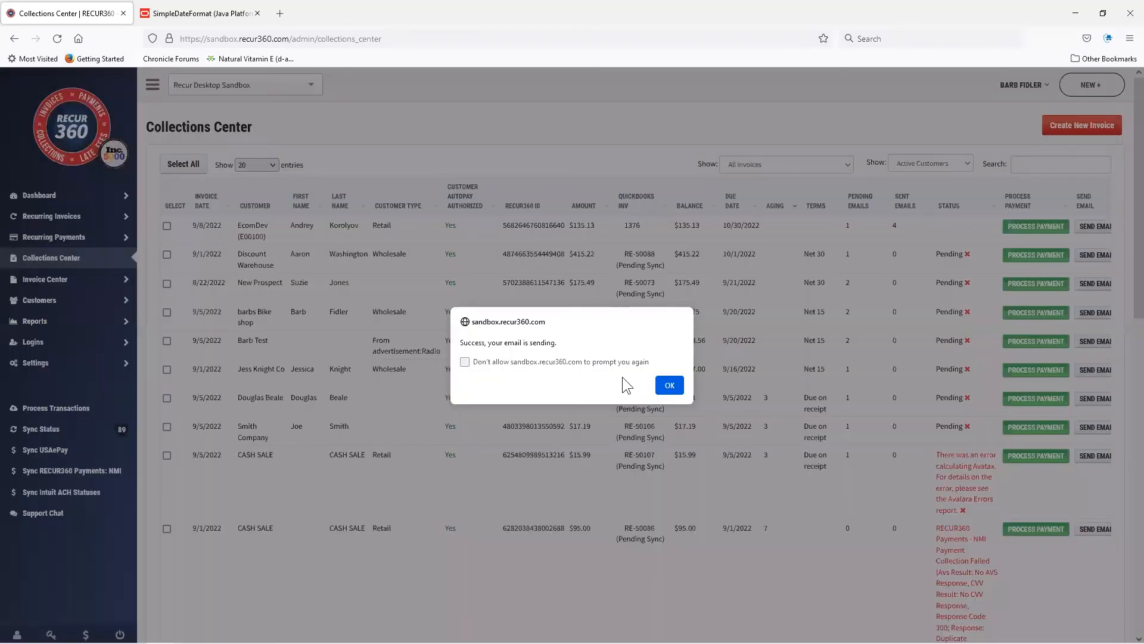
{"action": "left_click", "coordinate": [669, 385]}
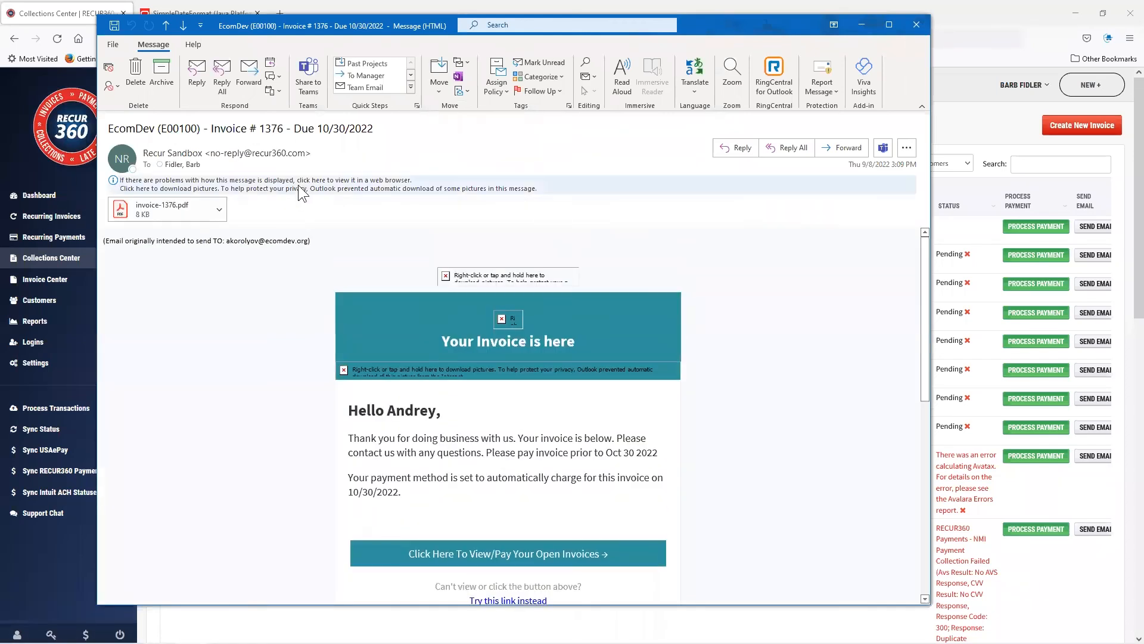
Download the pictures in the invoice email received in Outlook and check the sentence giving the payment due date.
{"action": "left_click", "coordinate": [300, 188]}
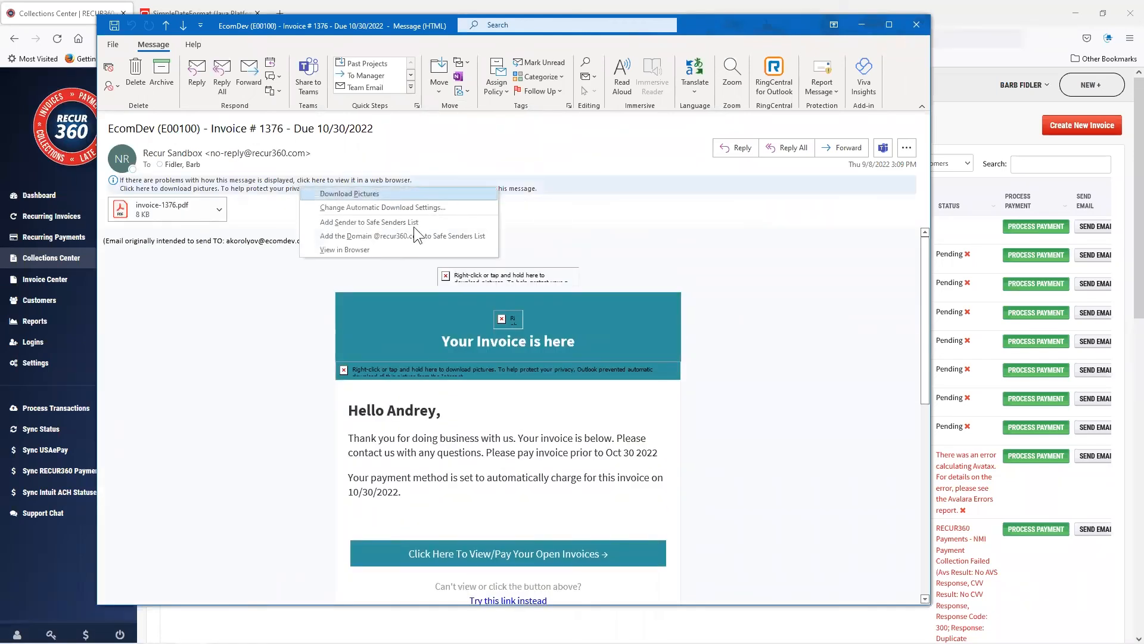
{"action": "left_click", "coordinate": [383, 195]}
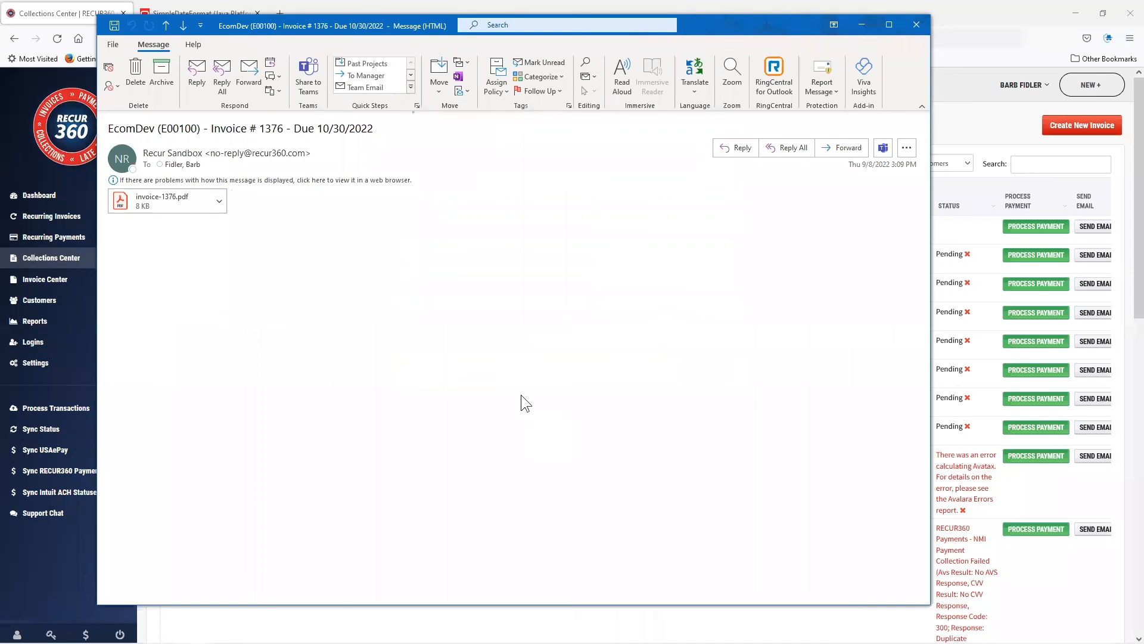
{"action": "scroll", "coordinate": [420, 458], "scroll_direction": "down", "scroll_amount": 3}
{"action": "scroll", "coordinate": [420, 459], "scroll_direction": "down", "scroll_amount": 2}
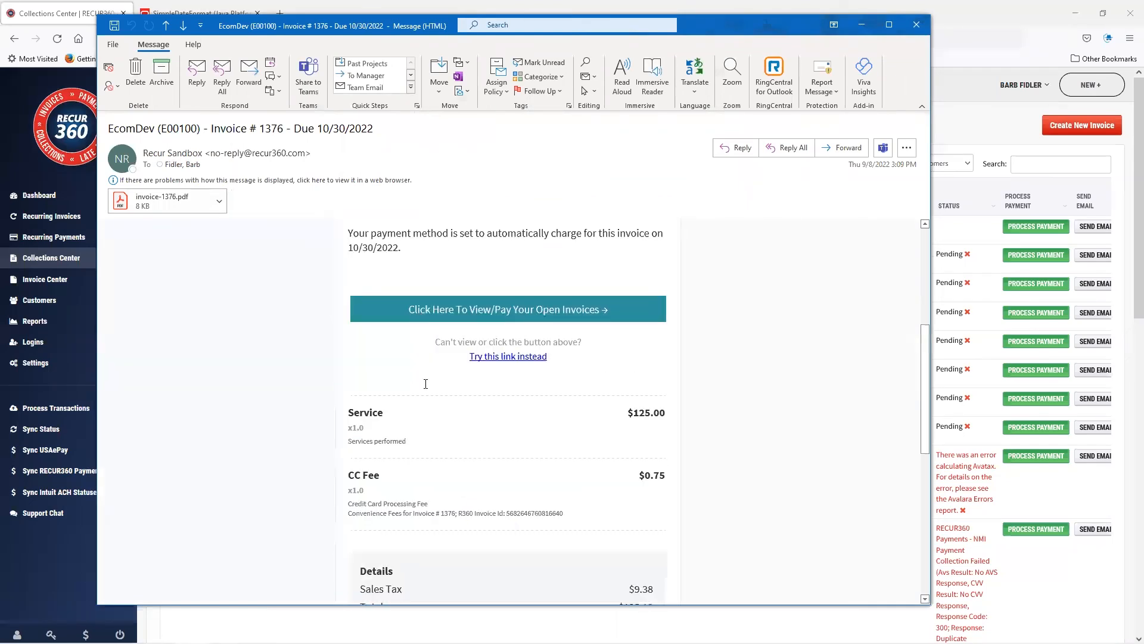
{"action": "scroll", "coordinate": [424, 382], "scroll_direction": "up", "scroll_amount": 5}
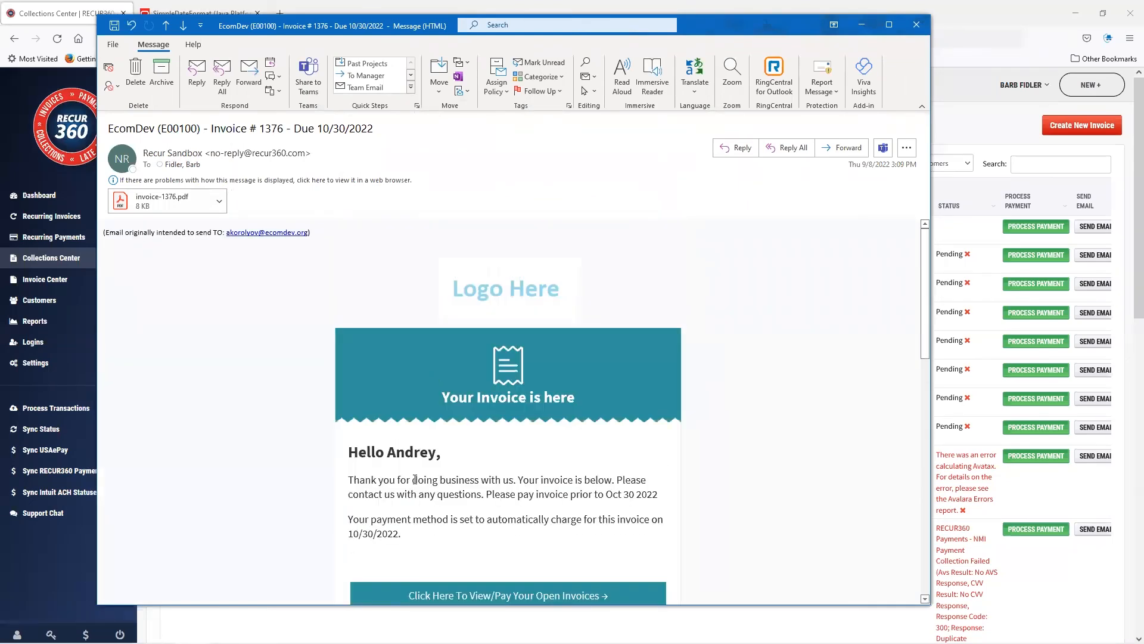
{"action": "left_click_drag", "start_coordinate": [486, 494], "coordinate": [658, 495]}
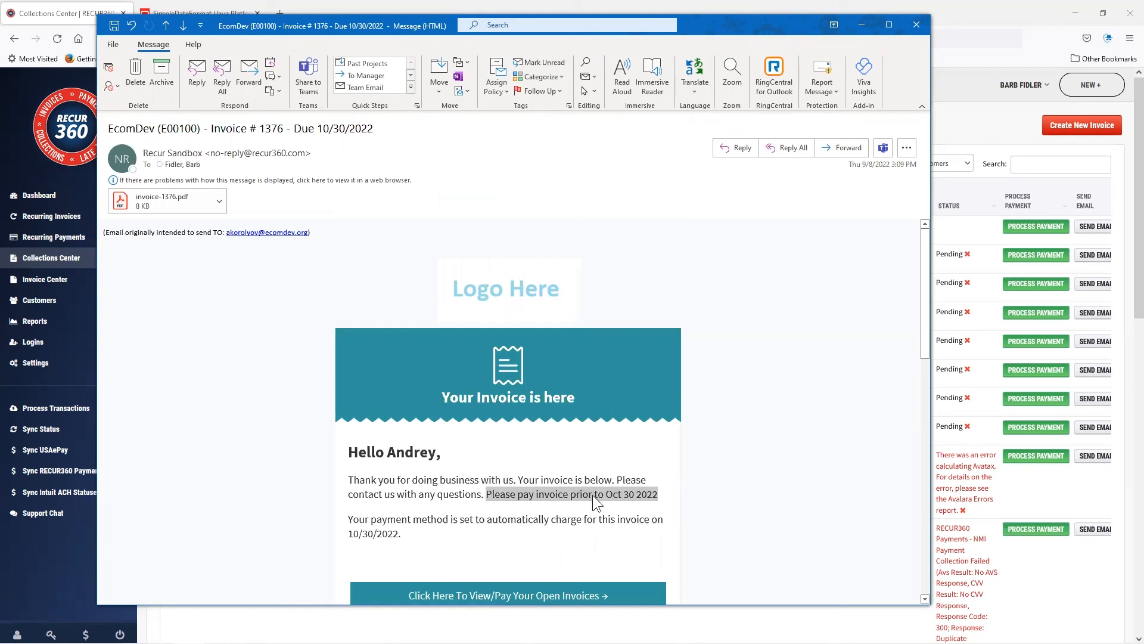
Return to the RECUR360 email settings and review the saved template messages.
{"action": "left_click", "coordinate": [40, 364]}
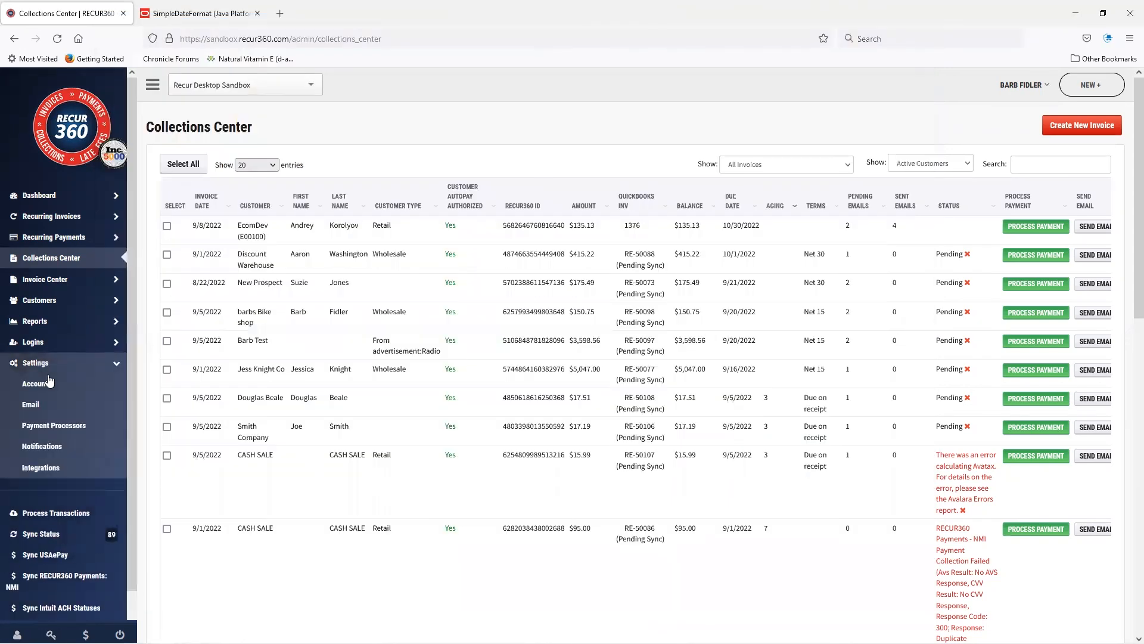
{"action": "left_click", "coordinate": [52, 405]}
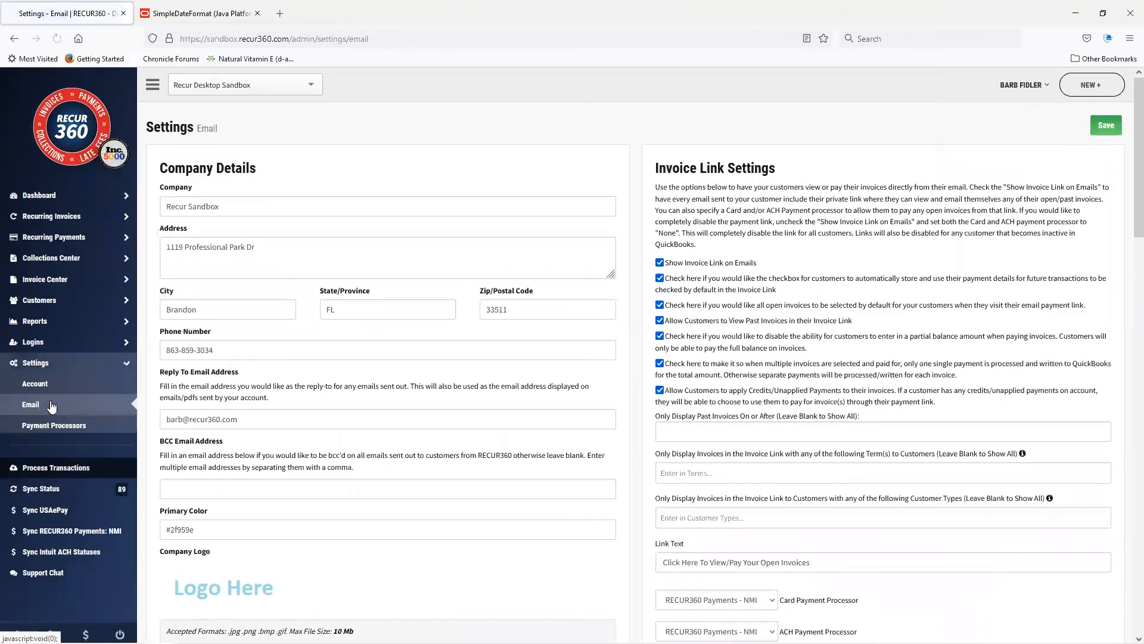
{"action": "scroll", "coordinate": [815, 420], "scroll_direction": "down", "scroll_amount": 3}
{"action": "scroll", "coordinate": [814, 420], "scroll_direction": "down", "scroll_amount": 8}
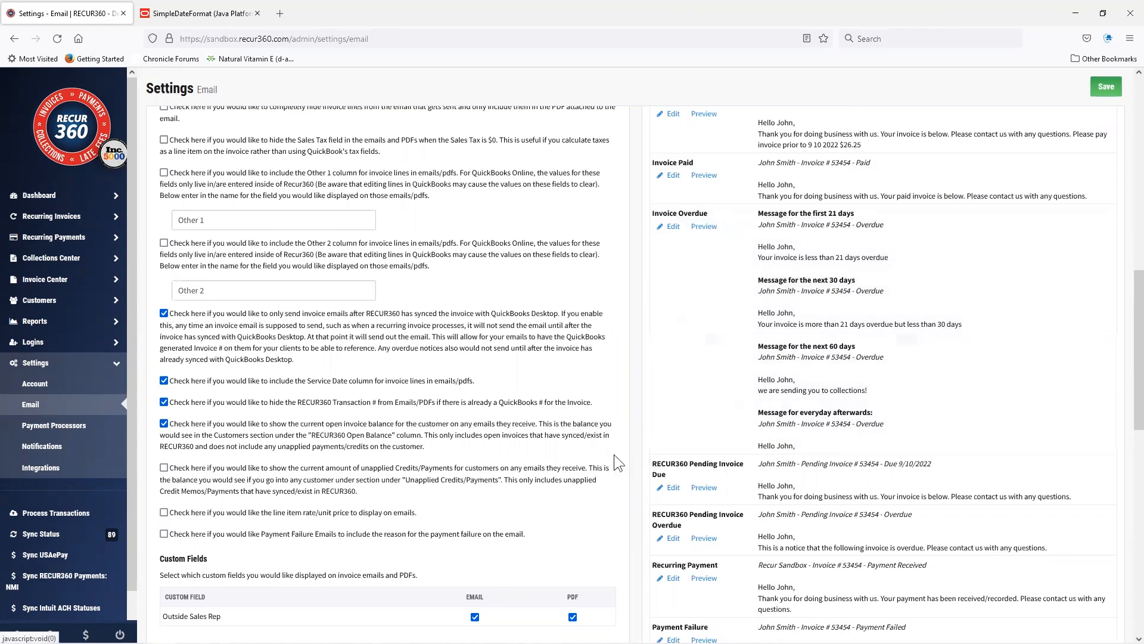
{"action": "scroll", "coordinate": [94, 374], "scroll_direction": "down", "scroll_amount": 2}
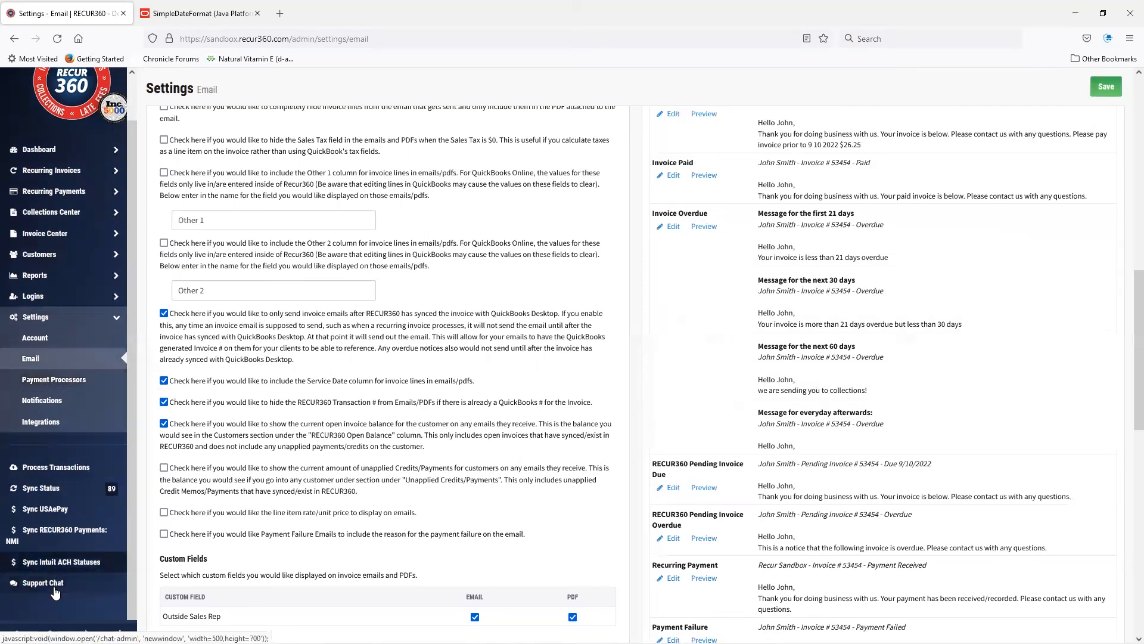